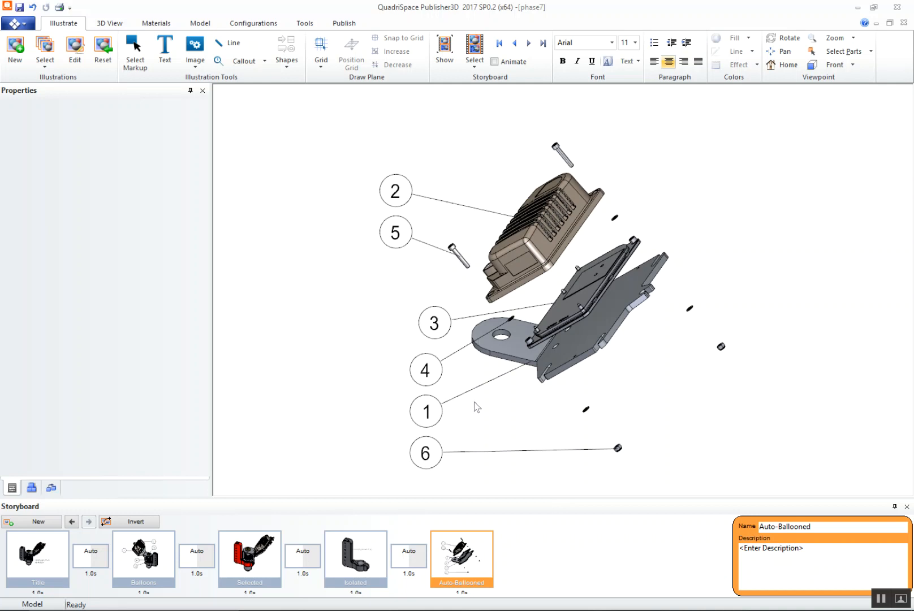
Show the full assembly configuration instead of the auto-ballooned subassembly and close the Storyboard panel
{"action": "left_click", "coordinate": [487, 412]}
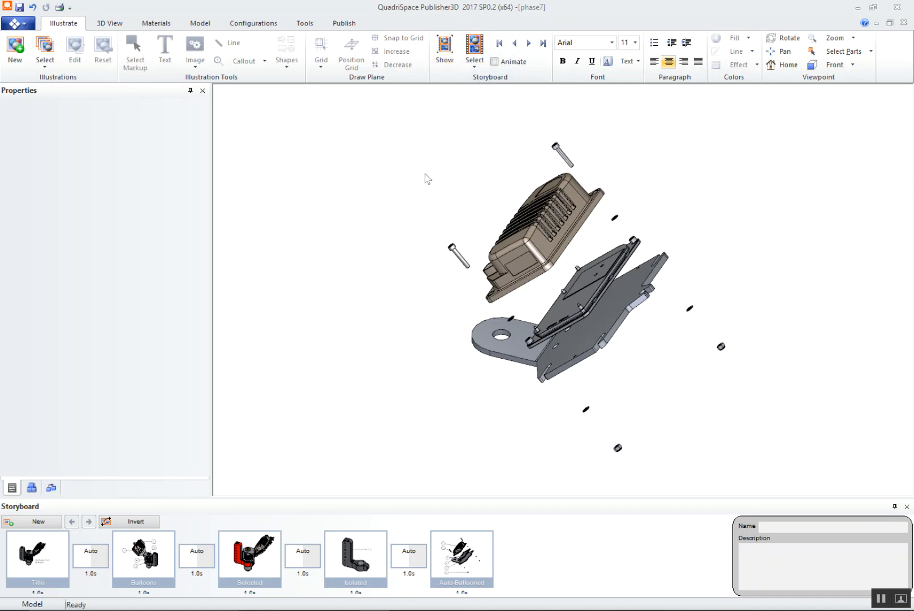
{"action": "left_click", "coordinate": [255, 24]}
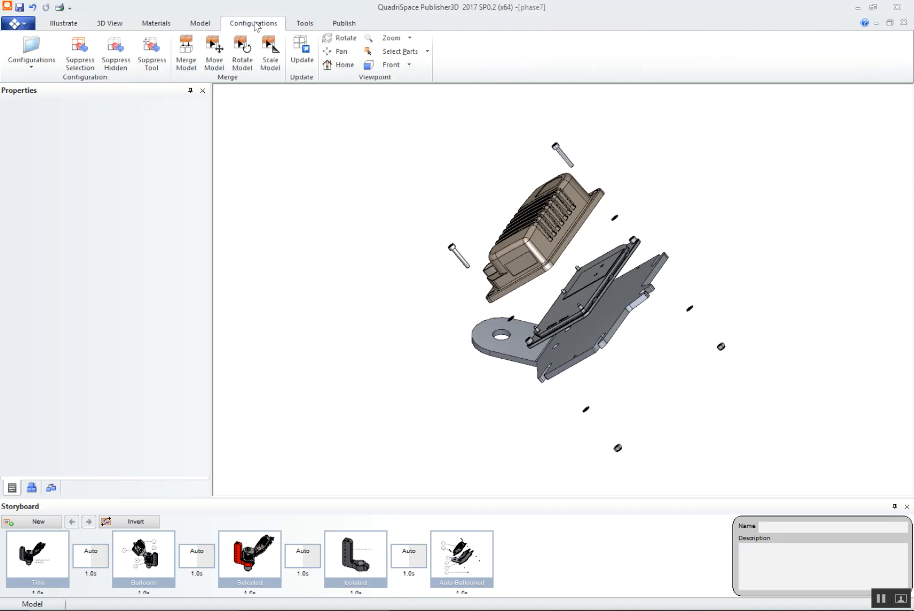
{"action": "left_click", "coordinate": [24, 62]}
{"action": "left_click", "coordinate": [44, 108]}
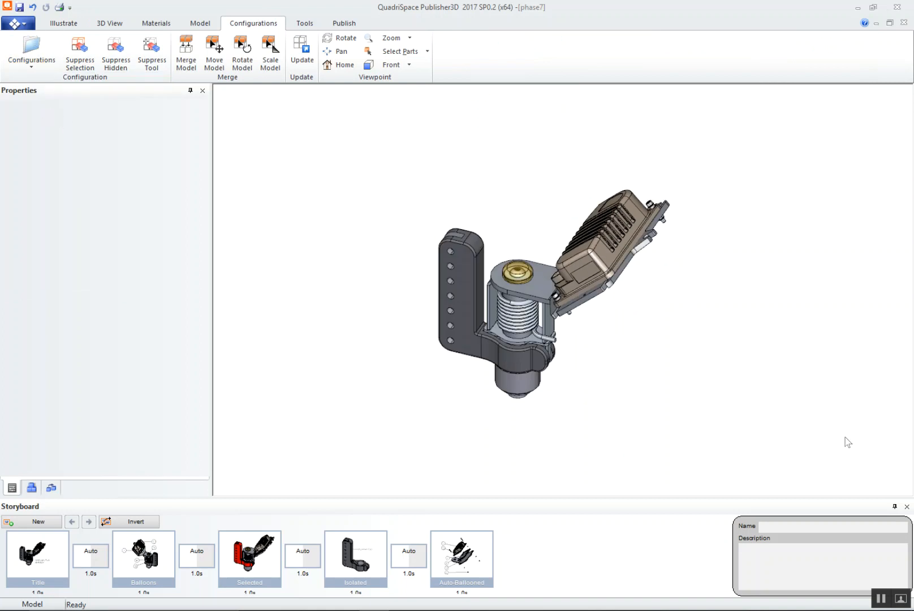
{"action": "left_click", "coordinate": [908, 507]}
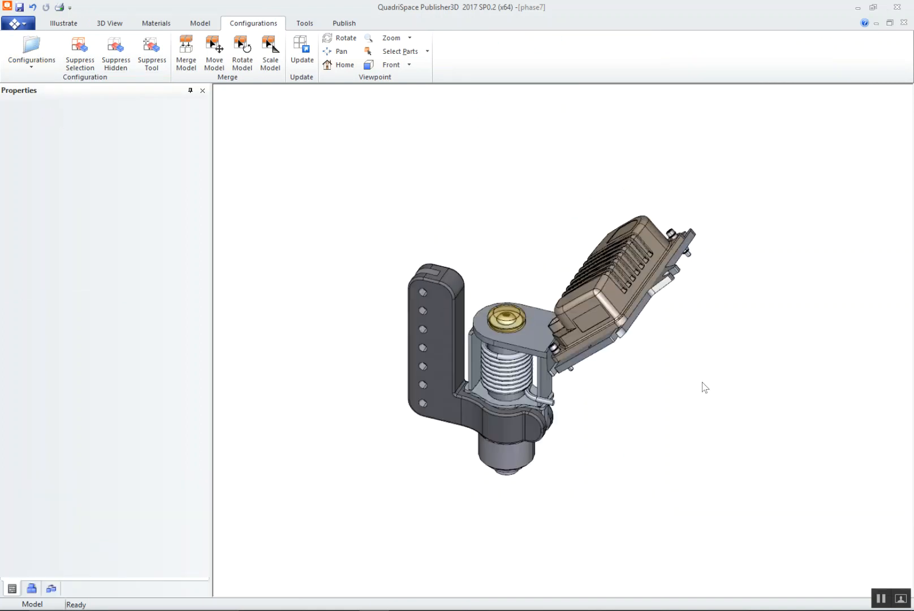
Create a new exploded view of the full assembly
{"action": "middle_click_drag", "start_coordinate": [644, 401], "coordinate": [659, 339]}
{"action": "middle_click_drag", "start_coordinate": [518, 271], "coordinate": [580, 323]}
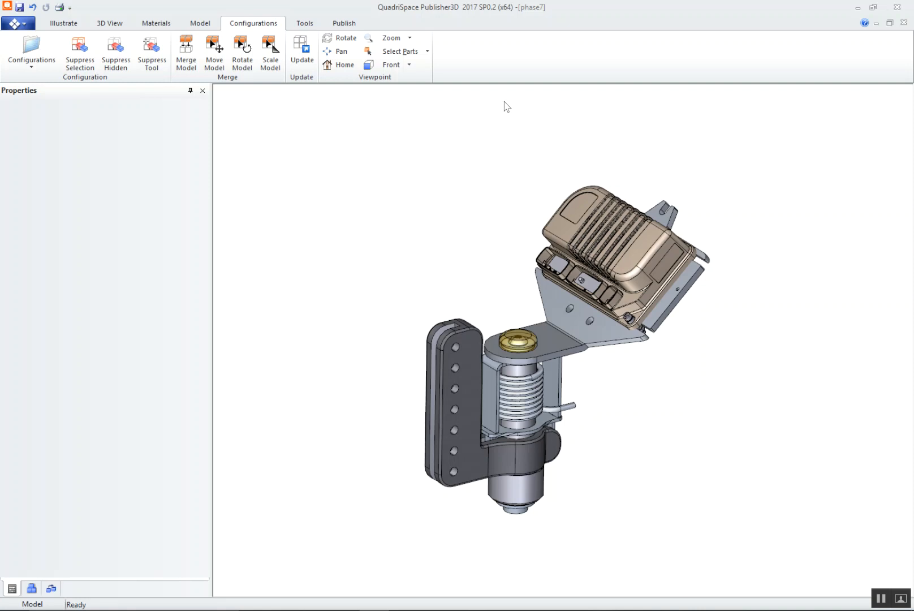
{"action": "left_click", "coordinate": [202, 23]}
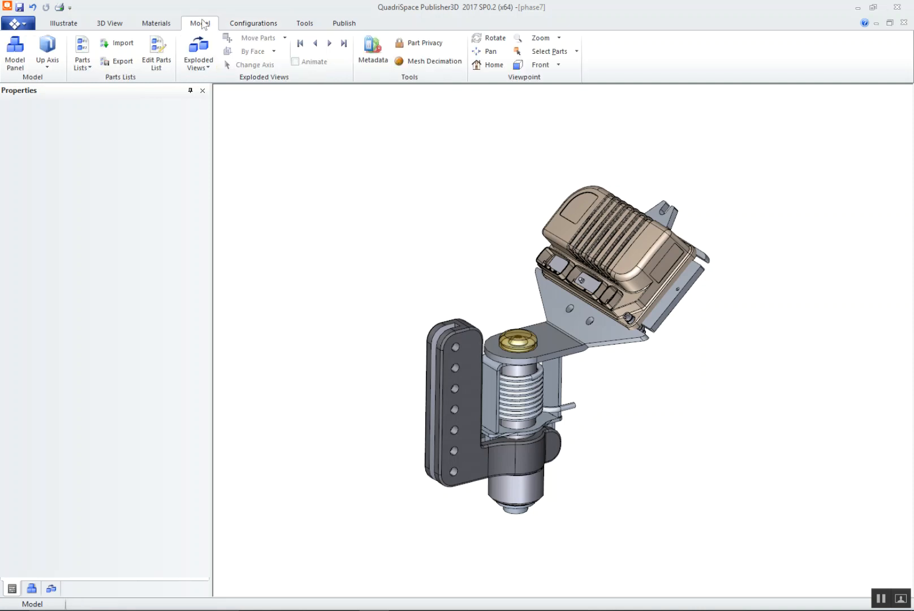
{"action": "left_click", "coordinate": [197, 63]}
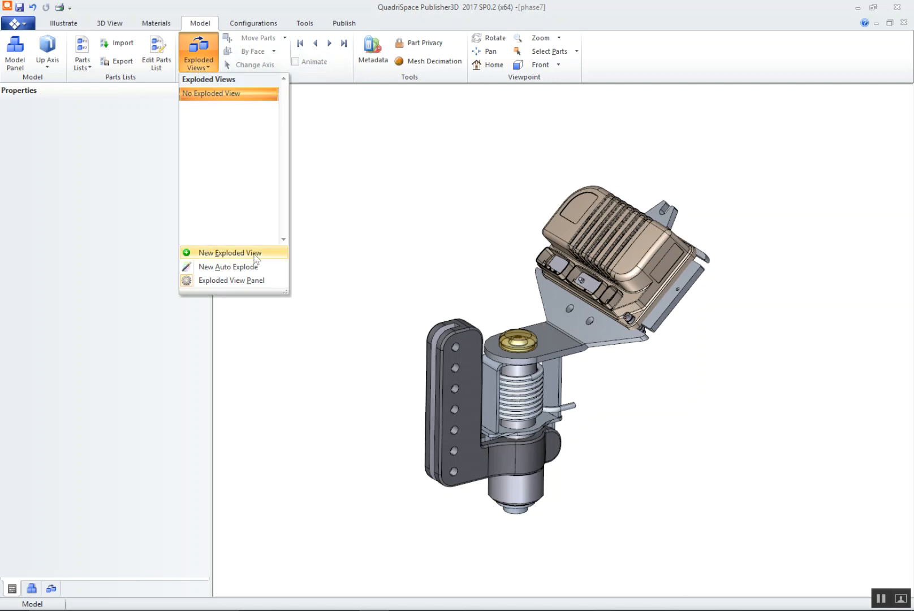
{"action": "left_click", "coordinate": [254, 253]}
{"action": "left_click", "coordinate": [445, 330]}
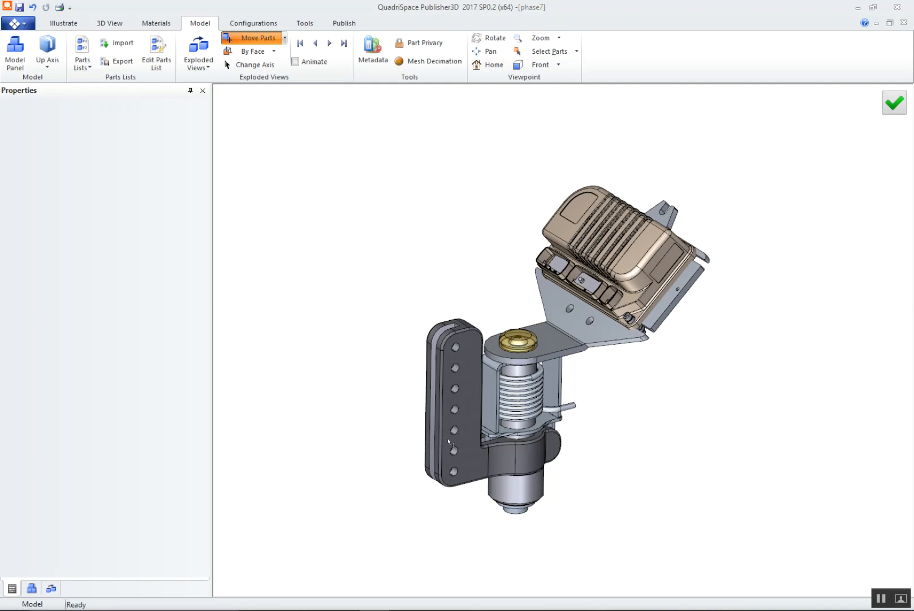
Set the explode direction to By Object and move the yellow cap straight up off the bracket
{"action": "left_click", "coordinate": [520, 339]}
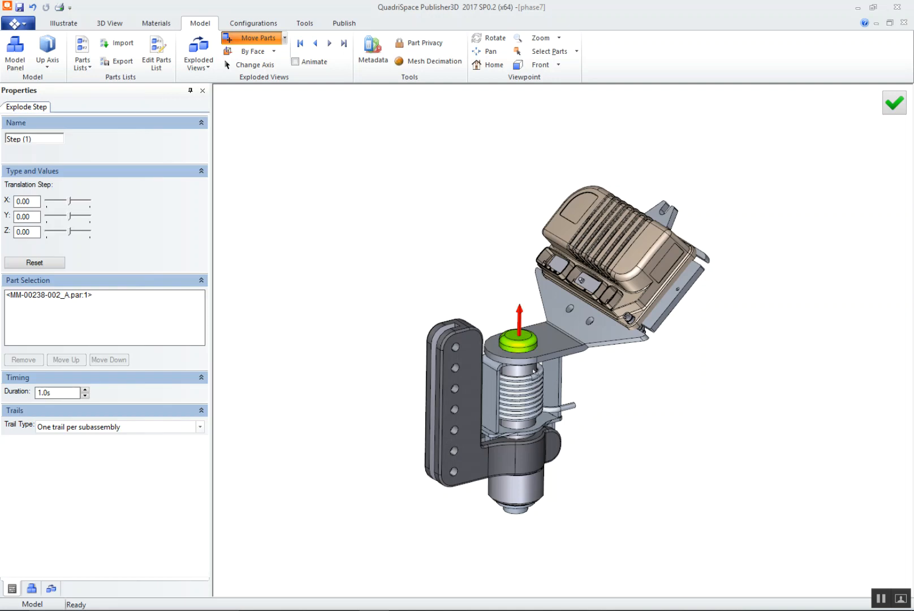
{"action": "left_click", "coordinate": [273, 51]}
{"action": "left_click", "coordinate": [257, 66]}
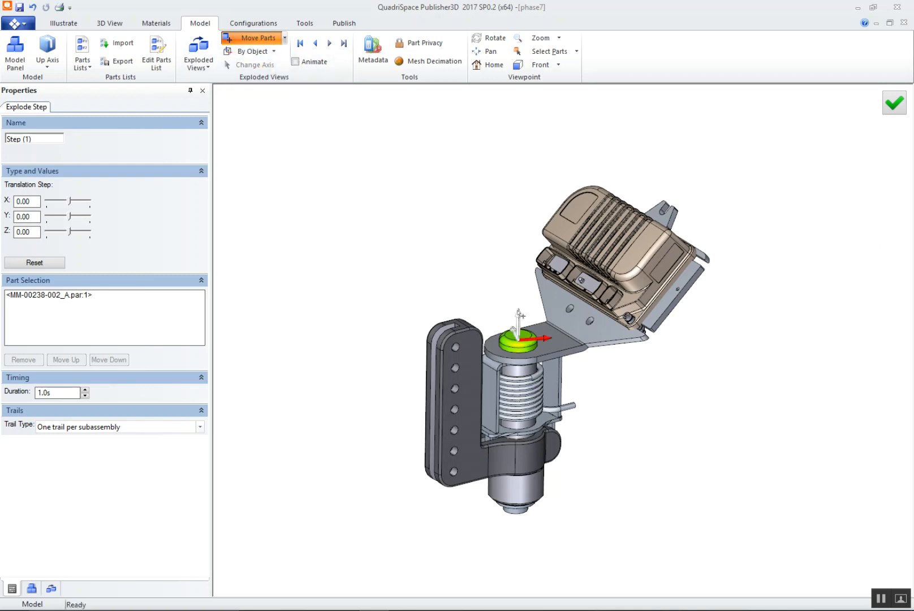
{"action": "left_click_drag", "start_coordinate": [516, 331], "coordinate": [517, 229]}
Raise the screw along Z to just below the cap, and the washer by about 0.09 onto the screw
{"action": "left_click", "coordinate": [519, 338]}
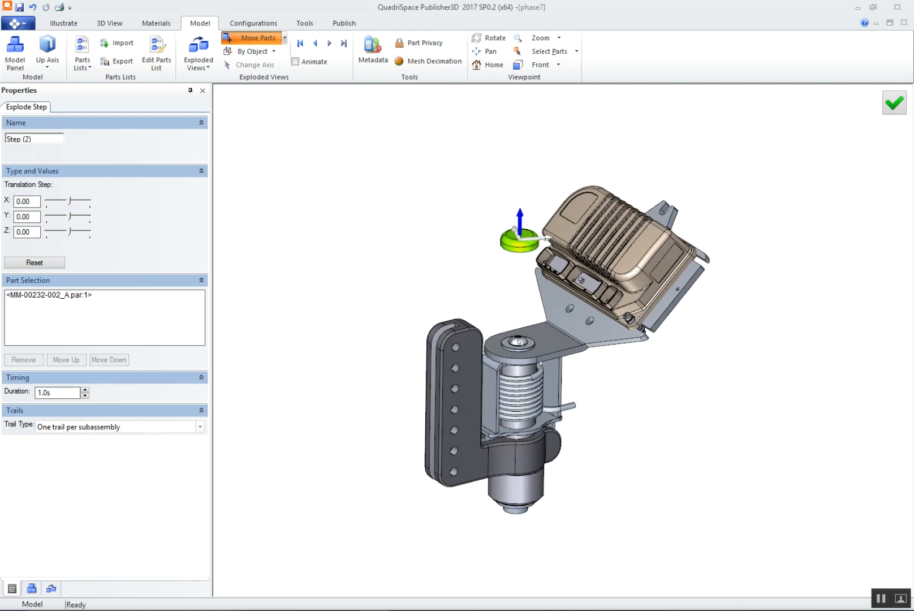
{"action": "left_click_drag", "start_coordinate": [519, 333], "coordinate": [519, 240]}
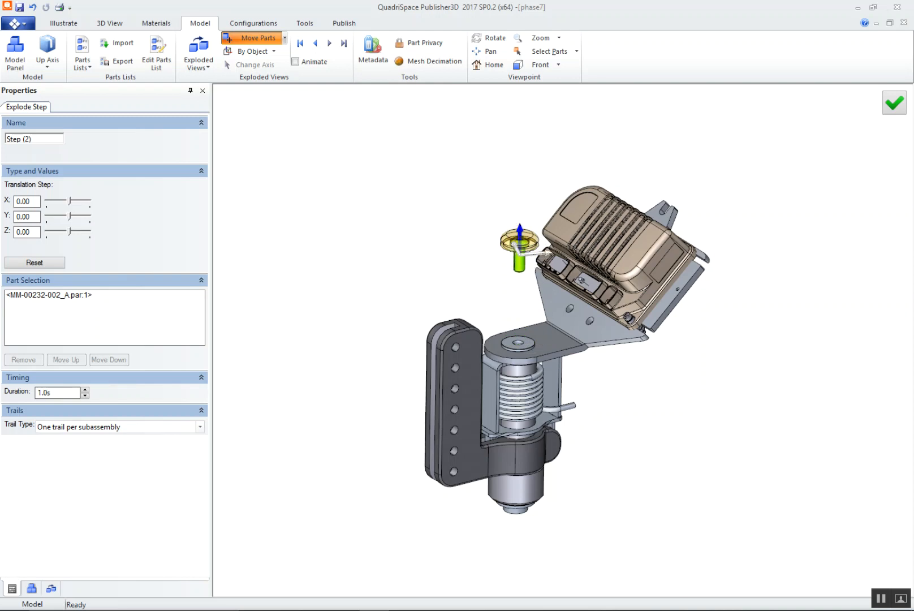
{"action": "left_click", "coordinate": [519, 343]}
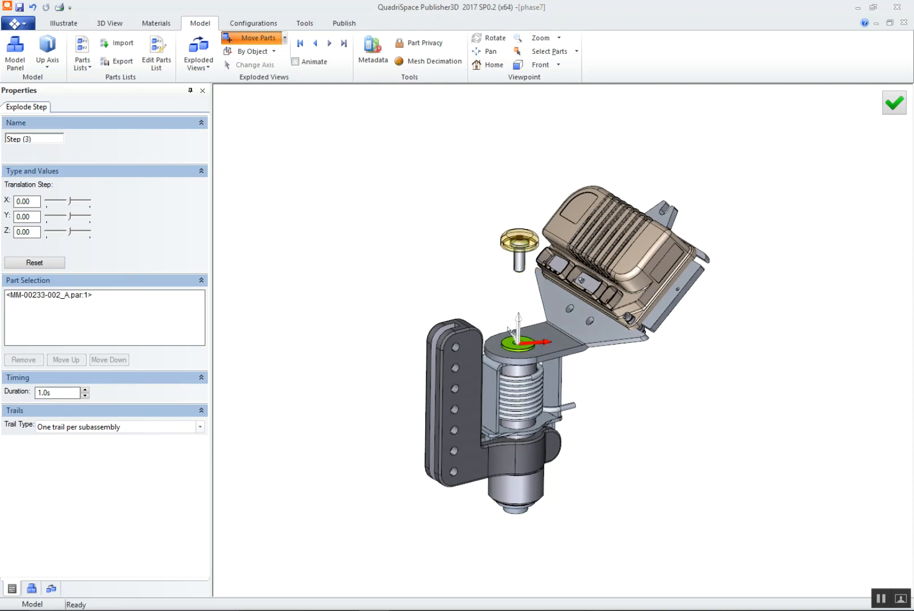
{"action": "left_click_drag", "start_coordinate": [518, 331], "coordinate": [518, 235]}
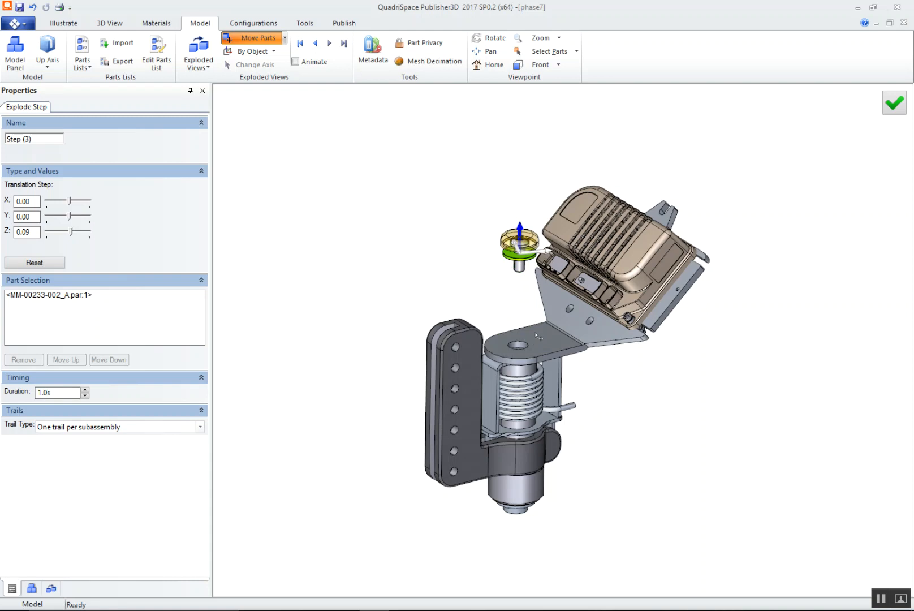
Raise the angled bracket about 0.08 along Z, adding the ribbed housing, its mounting plate and all fasteners to the same explode step
{"action": "left_click", "coordinate": [564, 348]}
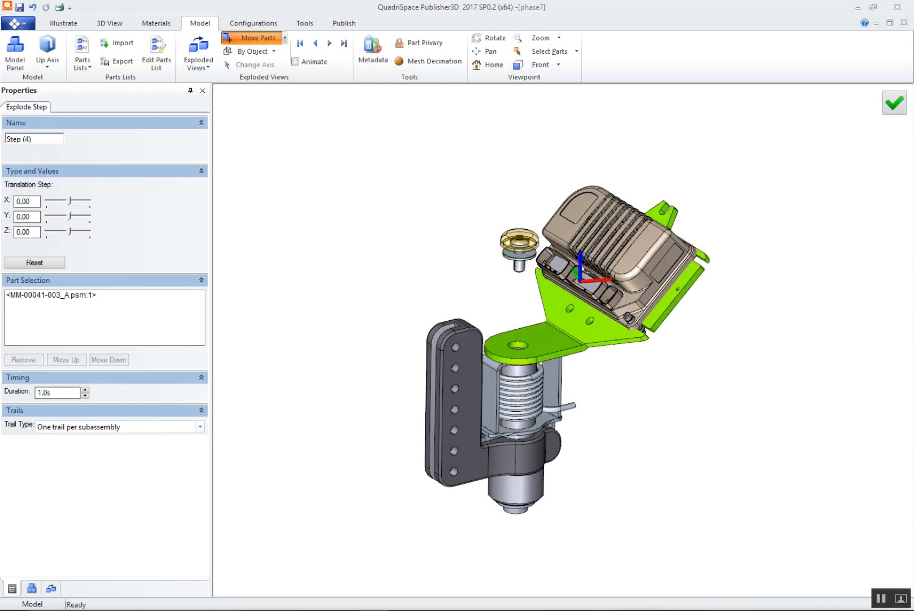
{"action": "left_click_drag", "start_coordinate": [574, 275], "coordinate": [576, 187]}
{"action": "middle_click_drag", "start_coordinate": [650, 413], "coordinate": [658, 356]}
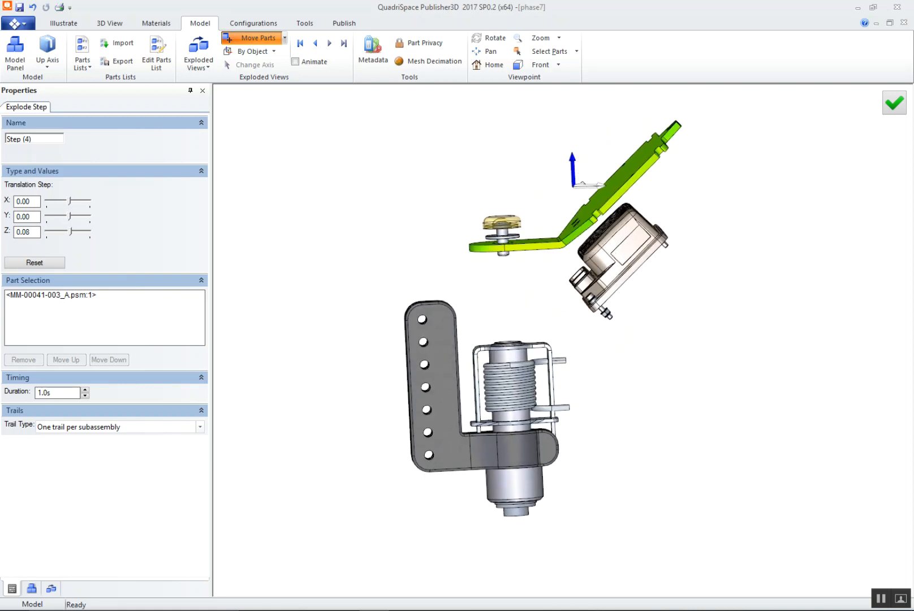
{"action": "left_click", "coordinate": [622, 256], "text": "ctrl"}
{"action": "left_click", "coordinate": [616, 278], "text": "ctrl"}
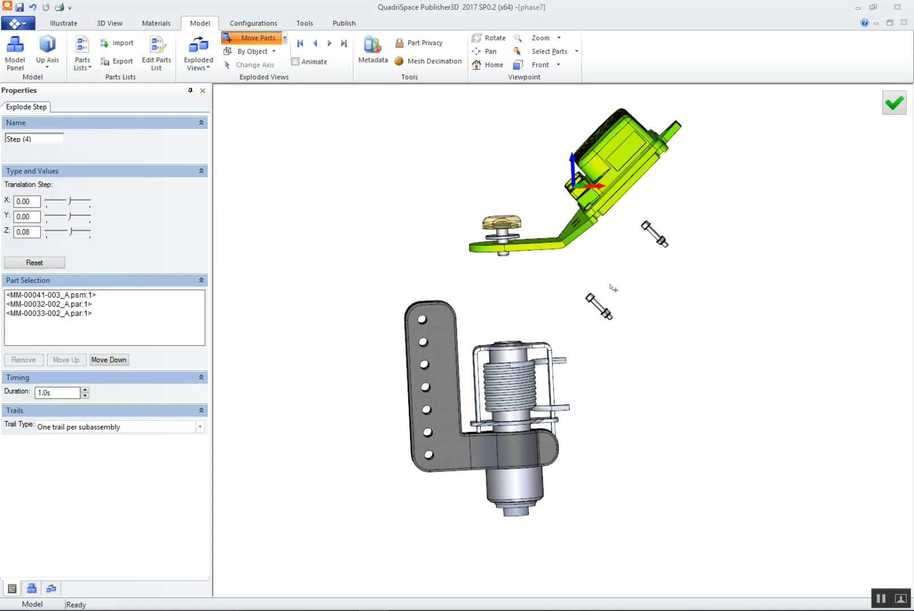
{"action": "left_click", "coordinate": [598, 304], "text": "ctrl"}
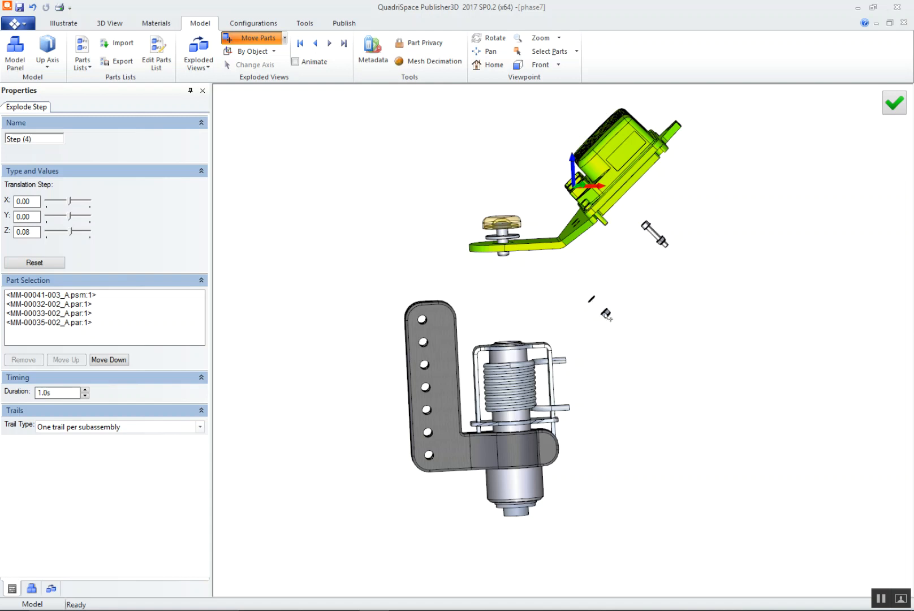
{"action": "left_click", "coordinate": [606, 312], "text": "ctrl"}
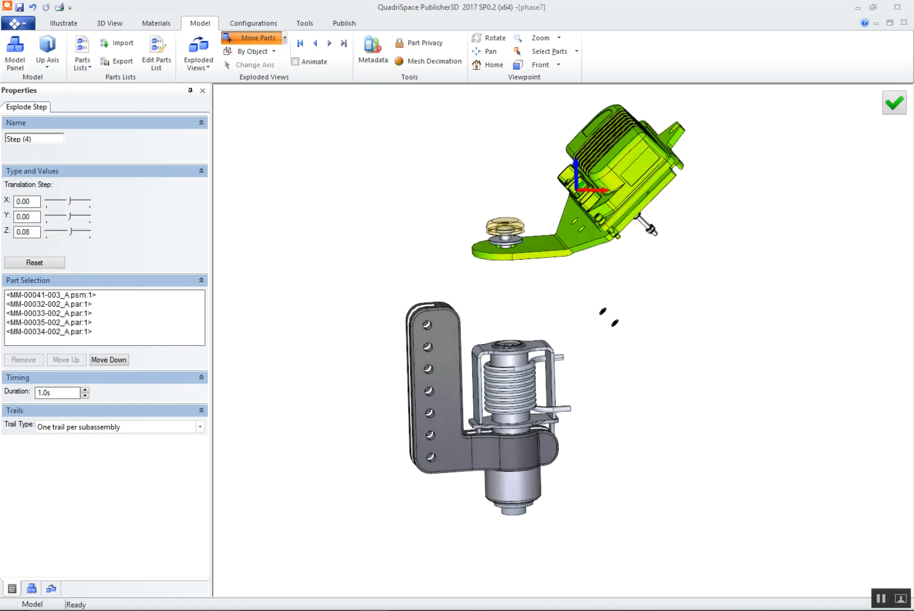
{"action": "left_click", "coordinate": [648, 220], "text": "ctrl"}
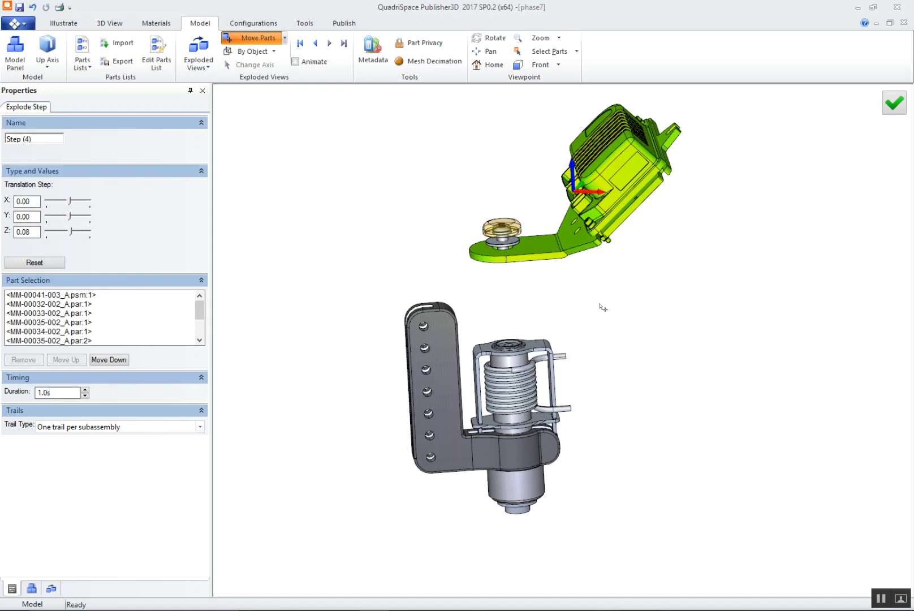
{"action": "mouse_move", "coordinate": [599, 331]}
{"action": "middle_mouse_down"}
{"action": "mouse_move", "coordinate": [610, 346]}
{"action": "mouse_move", "coordinate": [592, 349]}
{"action": "middle_mouse_up"}
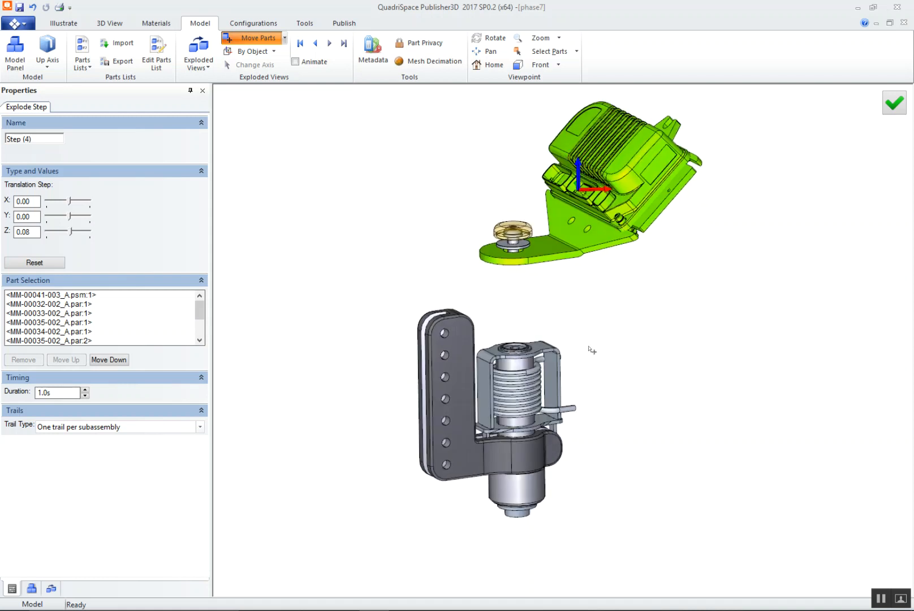
Raise the U-shaped bracket about 0.08 along Z, and raise the coil spring up between its legs
{"action": "left_click", "coordinate": [548, 354]}
{"action": "key", "text": "Up"}
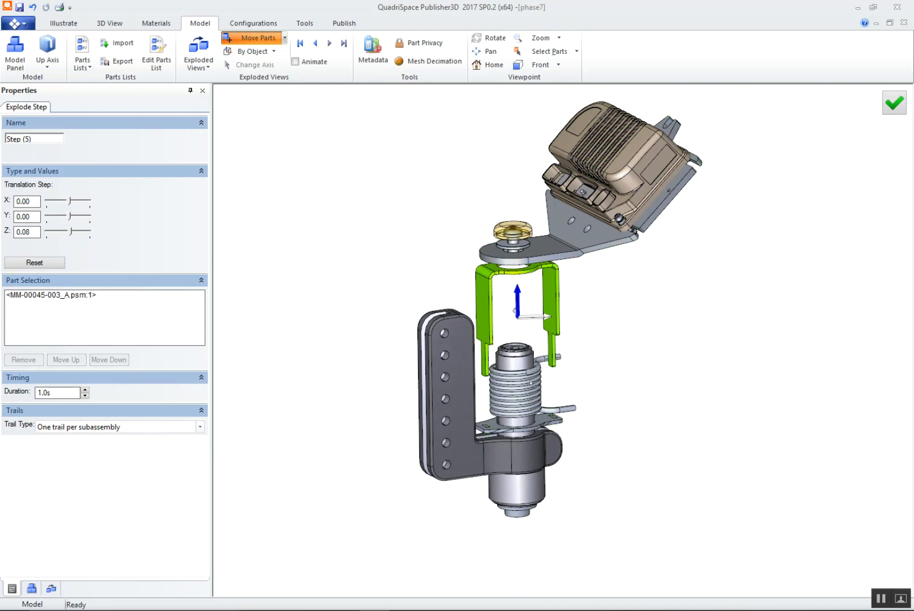
{"action": "left_click", "coordinate": [532, 383]}
{"action": "key", "text": "Up"}
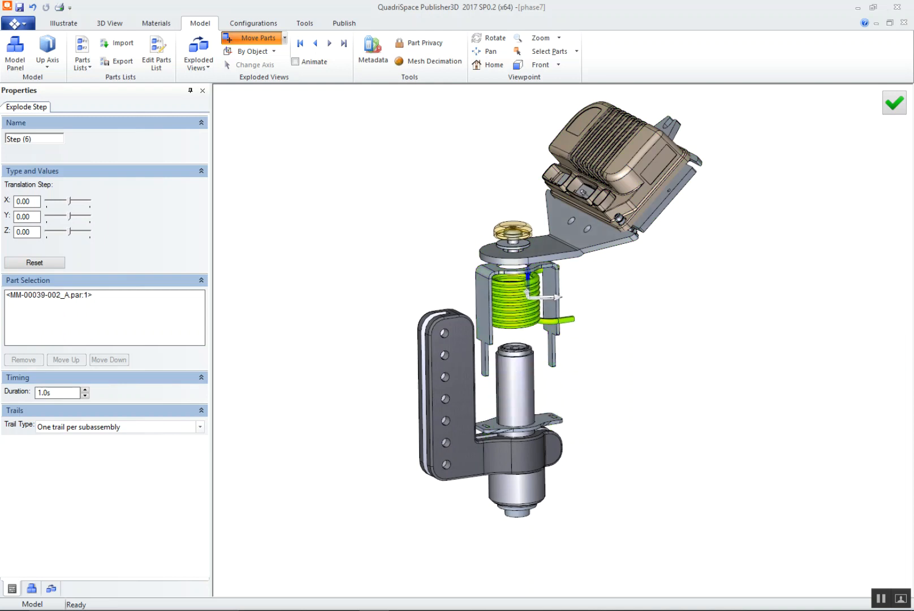
Raise the flat plate below the spring about 0.12 and the L-shaped arm about 0.15 along Z, then finish moving parts
{"action": "left_click", "coordinate": [518, 424]}
{"action": "left_click_drag", "start_coordinate": [517, 425], "coordinate": [516, 295]}
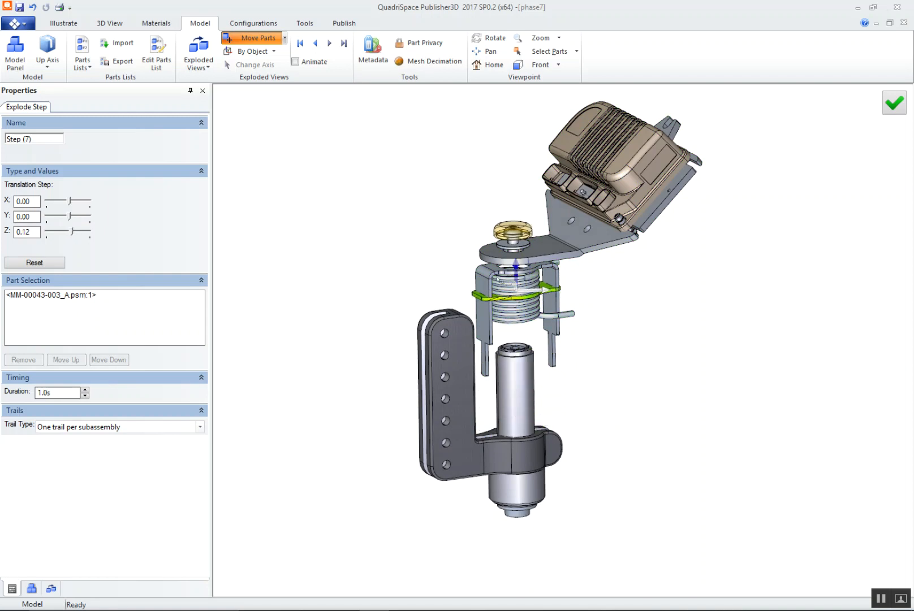
{"action": "left_click", "coordinate": [475, 393]}
{"action": "left_click_drag", "start_coordinate": [490, 381], "coordinate": [490, 214]}
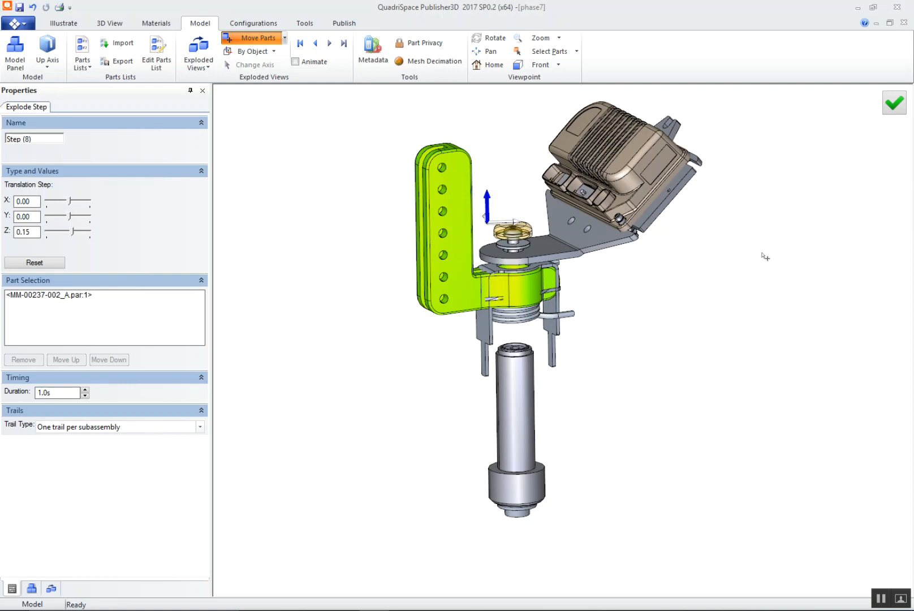
{"action": "left_click", "coordinate": [894, 103]}
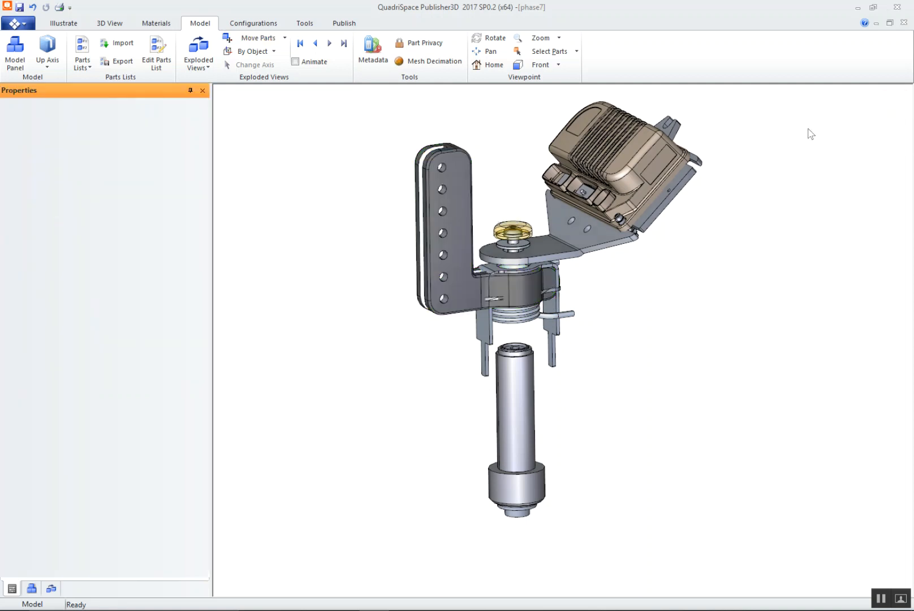